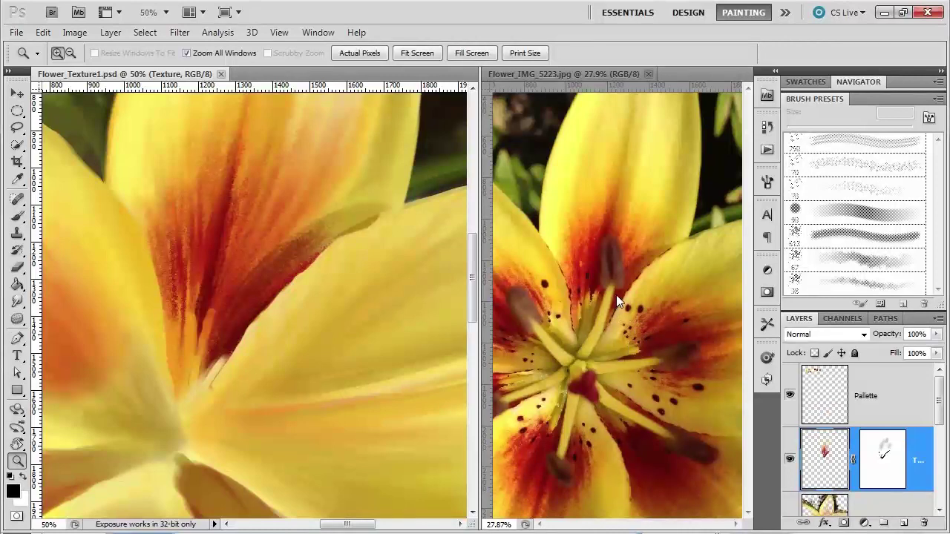
- Add a new layer above the texture layer and name it "Texture dot"
click(903, 525)
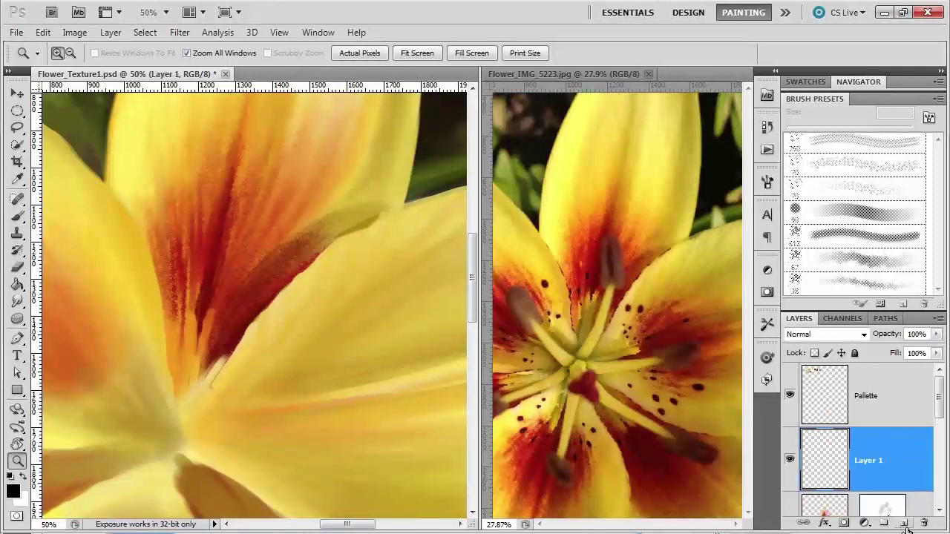
double_click(866, 463)
text(Texture dot)
key(Return)
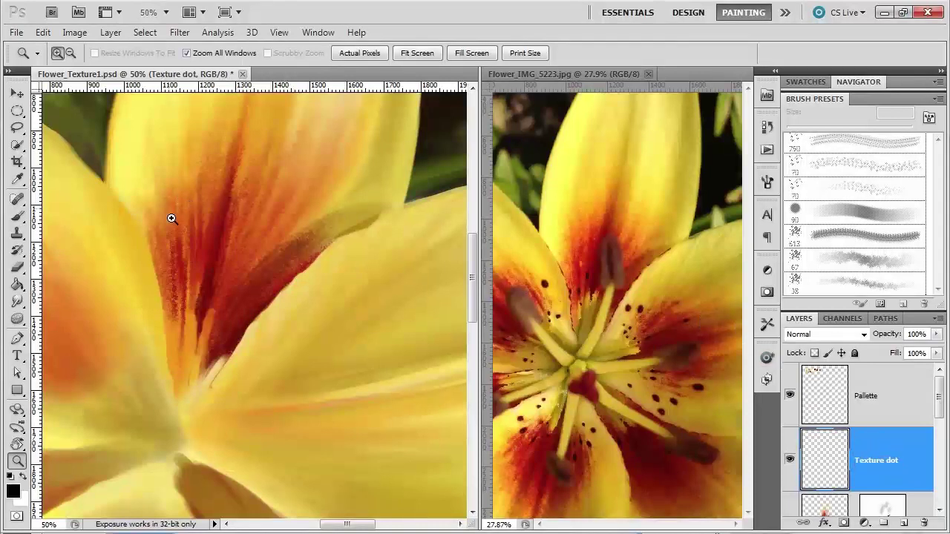
- Choose the Brush tool with the 38 px rough spatter preset
click(17, 215)
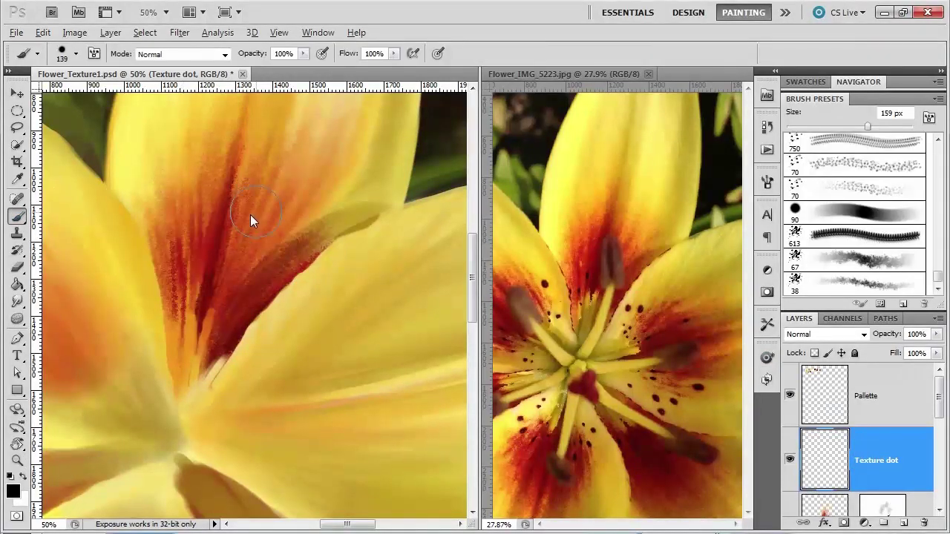
key(bracketleft)
key(bracketleft)
key(bracketleft)
key(bracketleft)
click(845, 293)
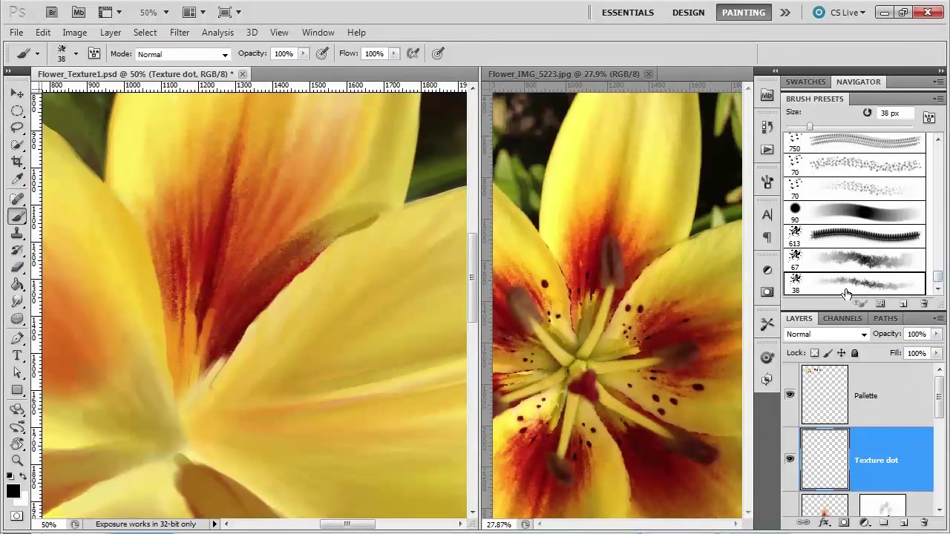
- Enable Scattering for the brush, with Scatter at 82% and Count at 7
click(767, 182)
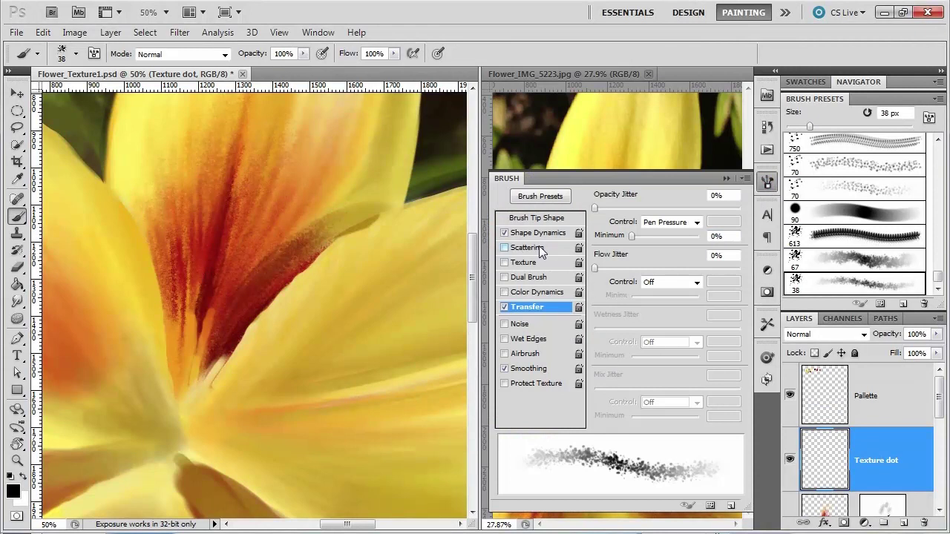
click(533, 247)
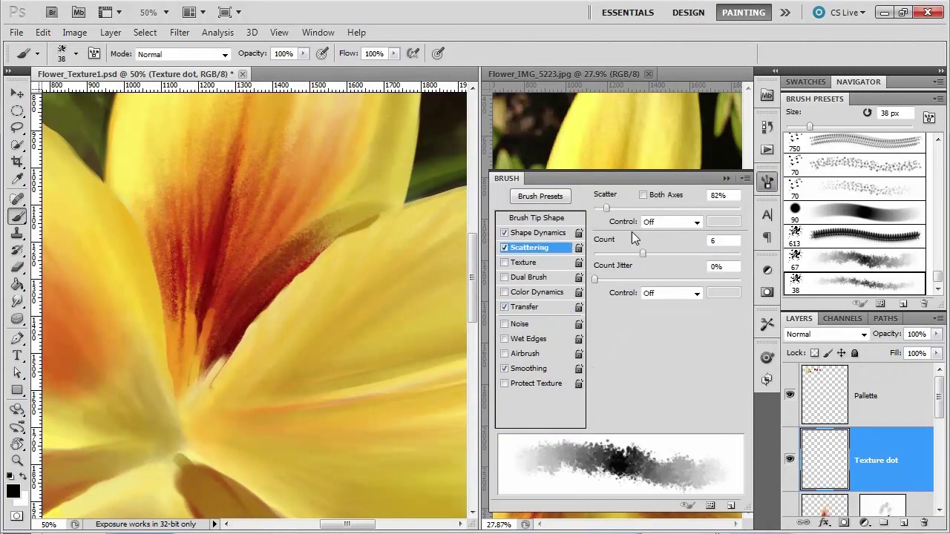
drag(644, 253, 588, 254)
drag(606, 209, 593, 210)
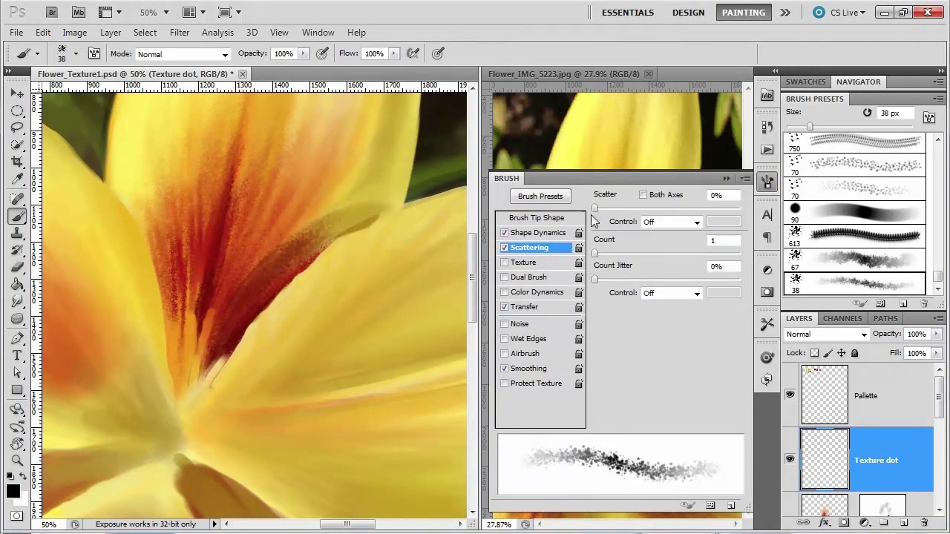
drag(597, 254, 640, 253)
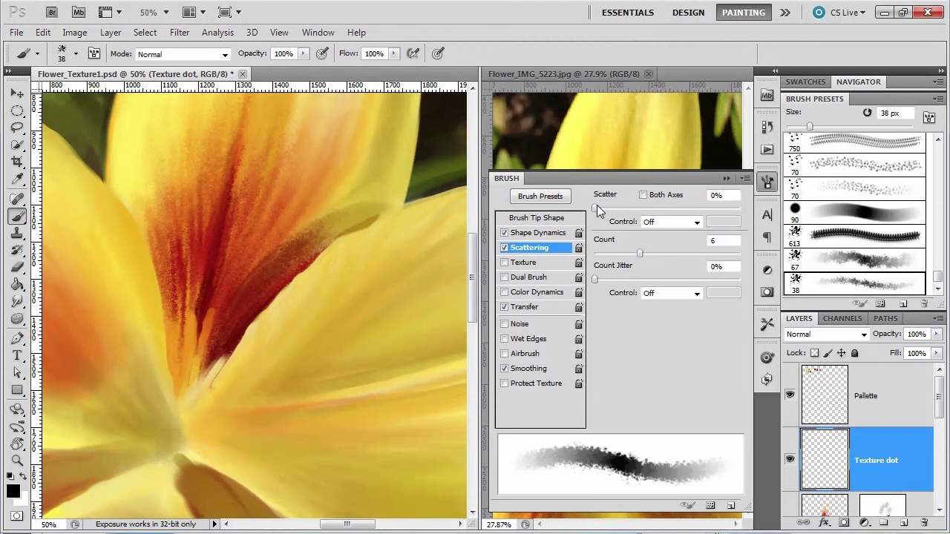
drag(596, 210, 607, 209)
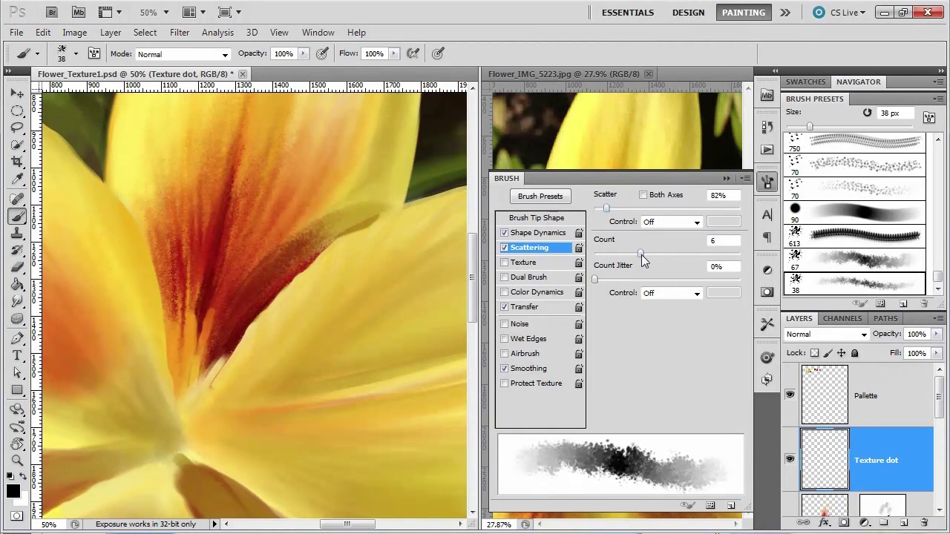
drag(640, 255, 650, 253)
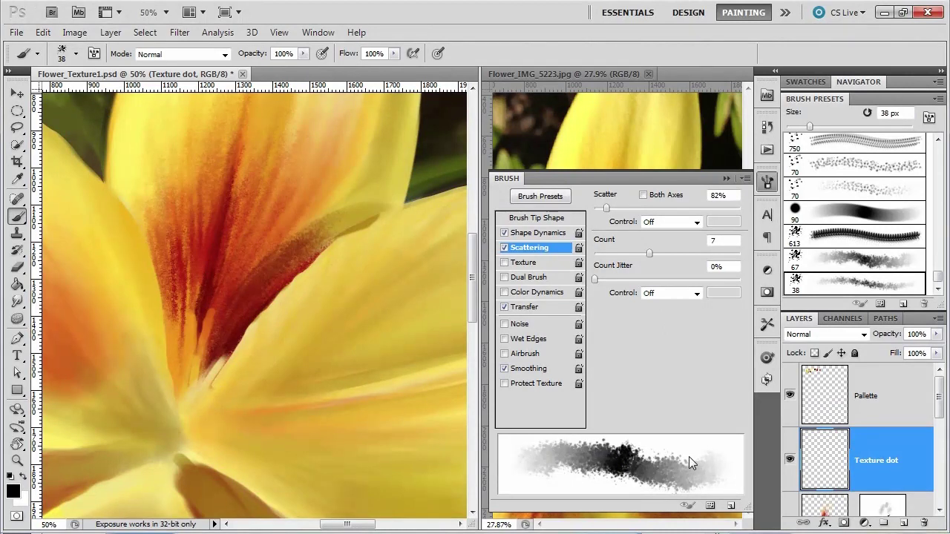
click(725, 179)
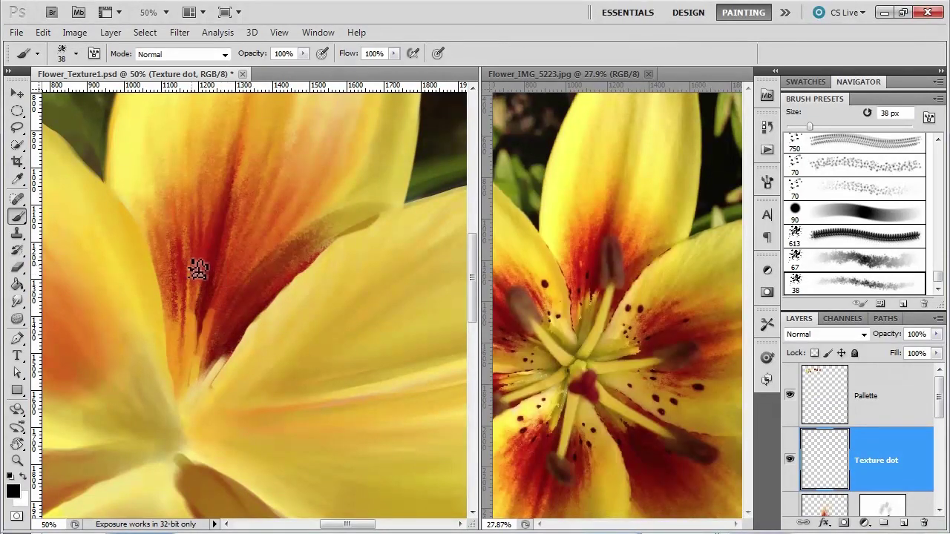
- Reduce the brush to 20 px and paint a dot on the upper petal with dark red sampled from the reference photo
key(bracketleft)
key(bracketleft)
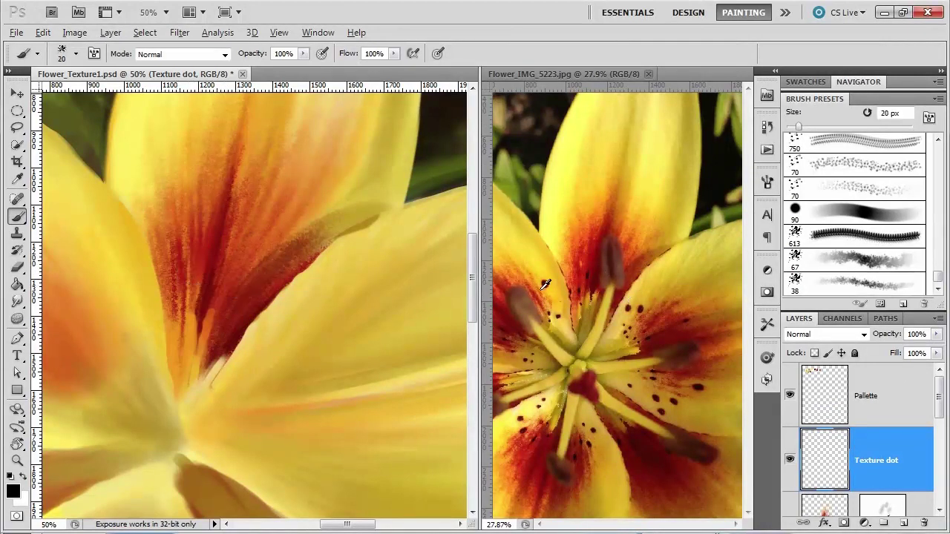
alt+click(600, 278)
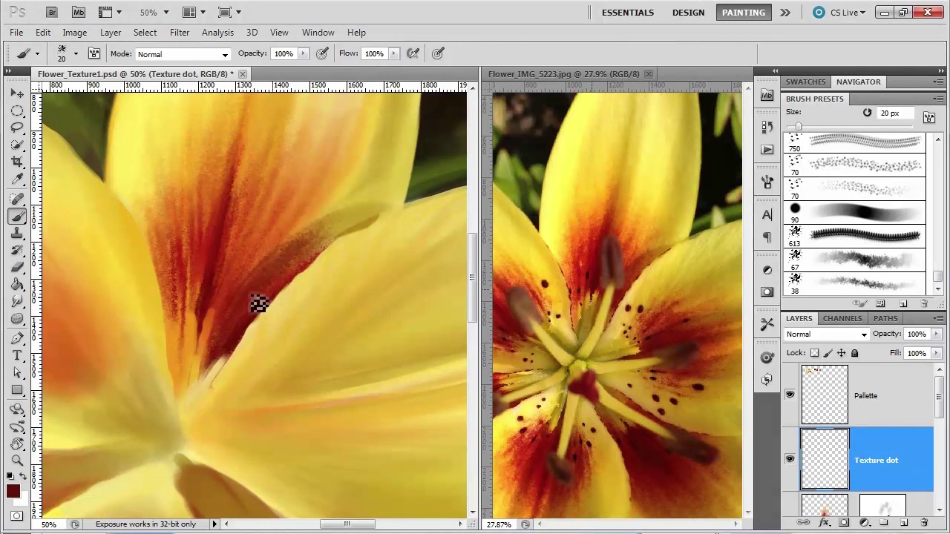
click(203, 267)
scroll(212, 272, up, 4)
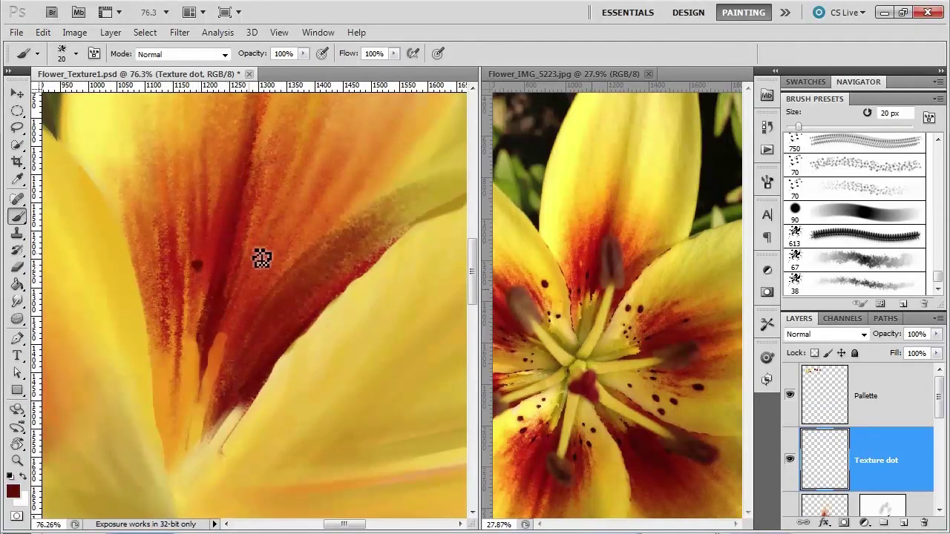
- Darken the foreground color to a deeper, more saturated red and paint over the dot on the upper petal
click(12, 492)
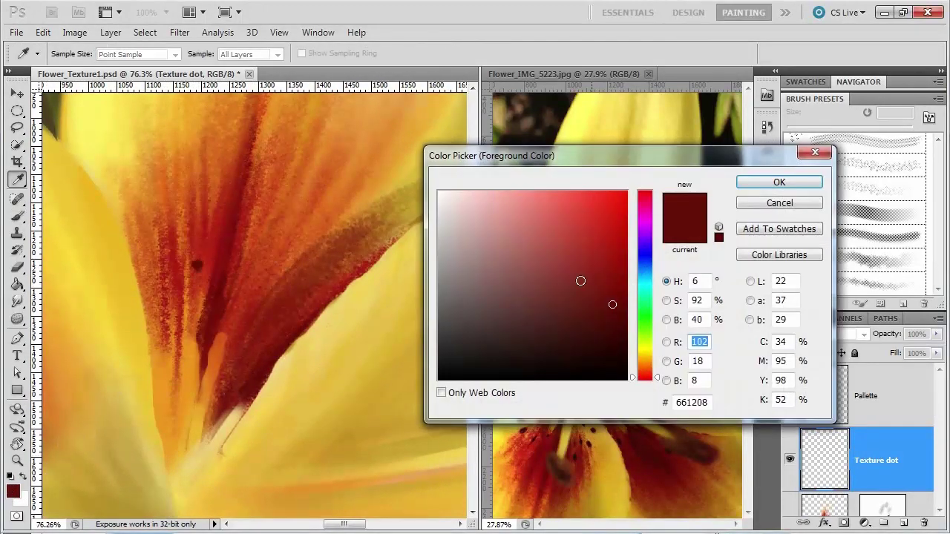
mouse_move(613, 305)
mouse_down()
mouse_move(631, 304)
mouse_move(632, 314)
mouse_up()
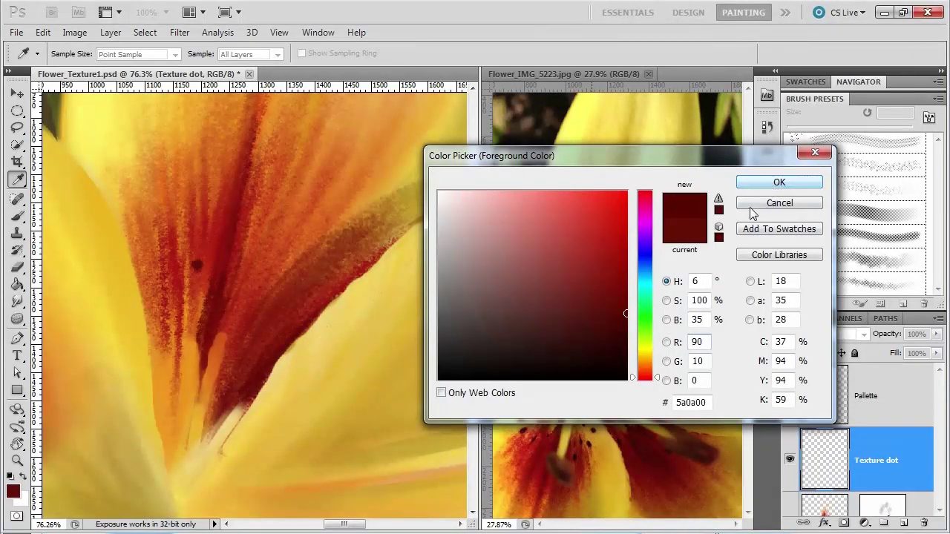
drag(658, 377, 662, 205)
click(662, 225)
click(779, 182)
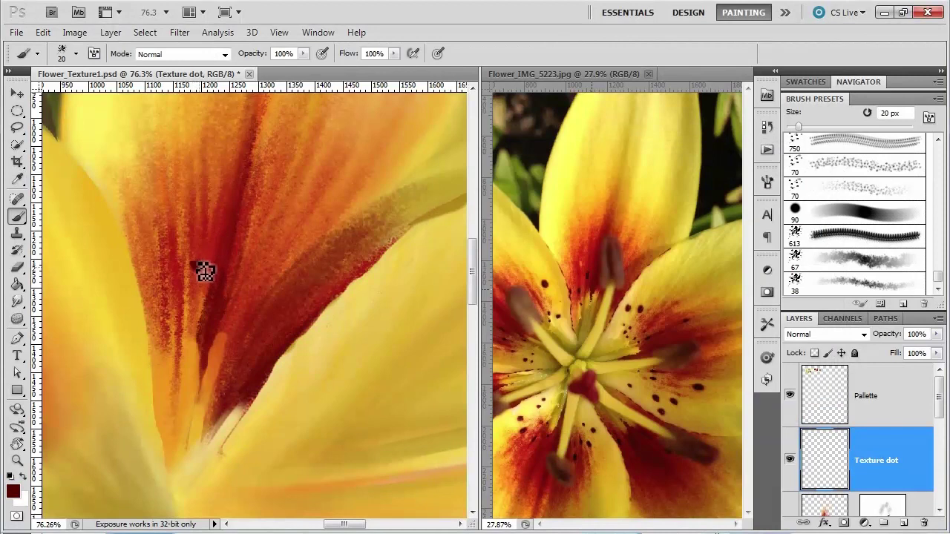
click(204, 276)
- Swap the foreground and background colors and set the white one to the near-black red 210808 for painting
click(23, 477)
click(13, 492)
mouse_move(464, 270)
mouse_down()
mouse_move(426, 380)
mouse_move(414, 386)
mouse_up()
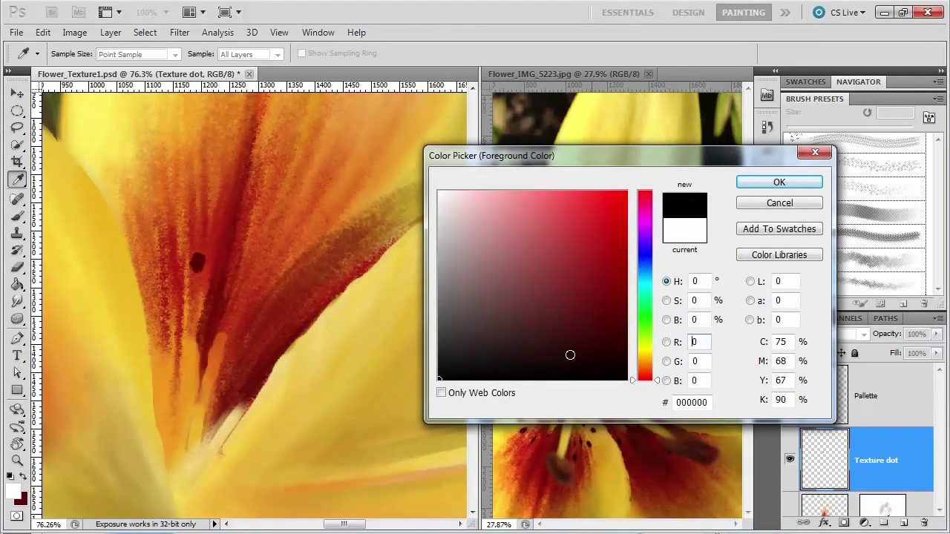
drag(570, 355, 580, 356)
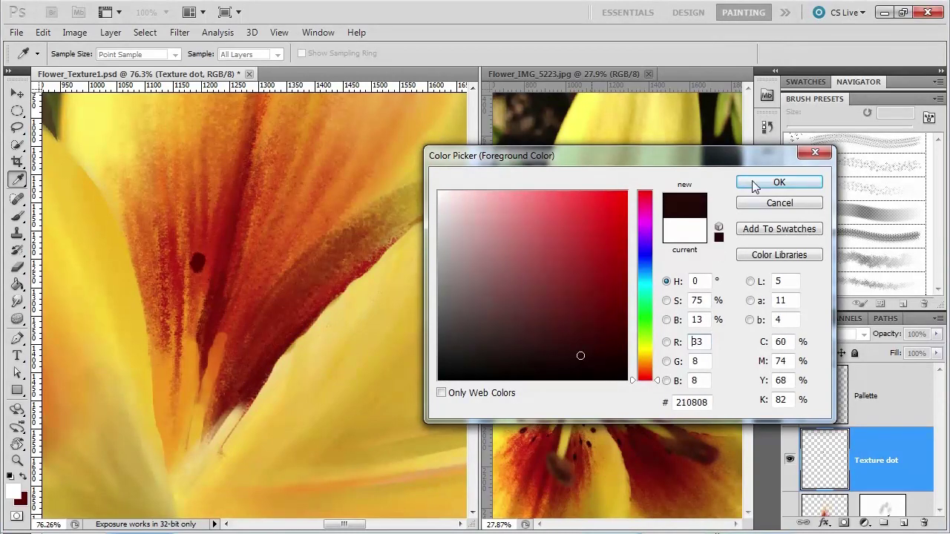
click(753, 187)
key(b)
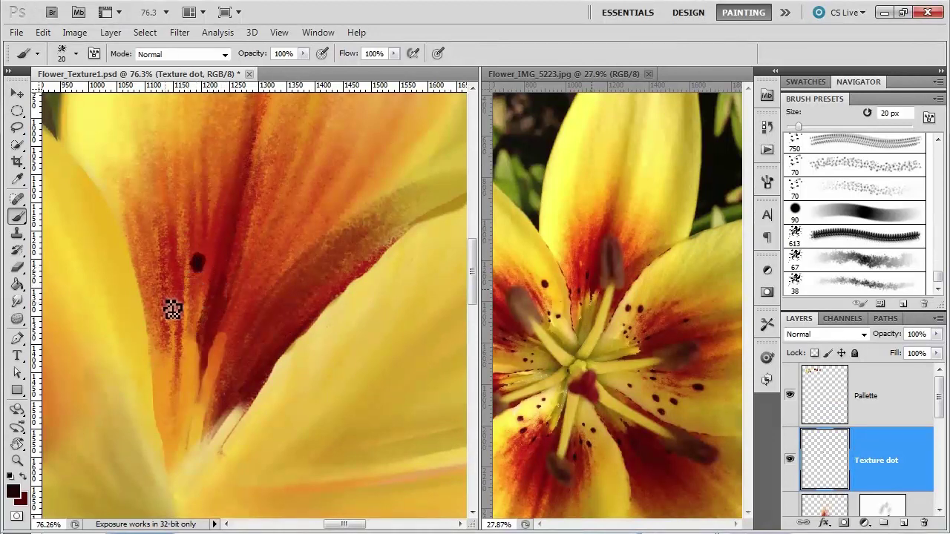
- Set the Smudge tool to a 17 px round brush at 75% strength and smudge the first dot into a narrower shape
click(18, 303)
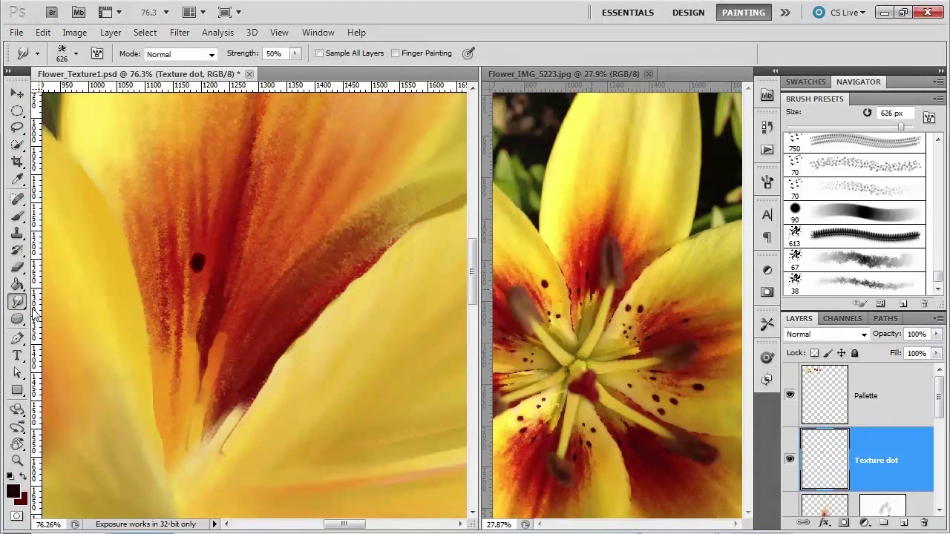
click(75, 54)
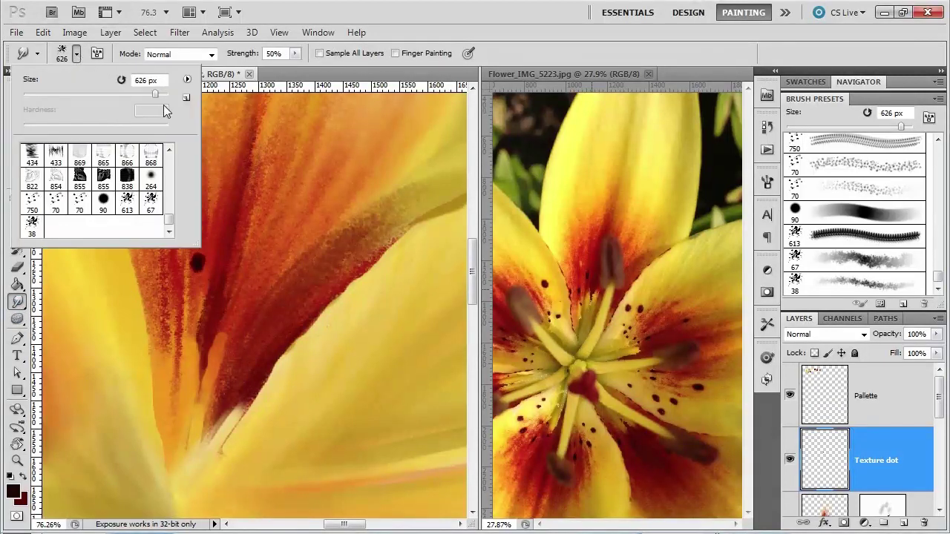
drag(114, 94, 36, 92)
click(104, 205)
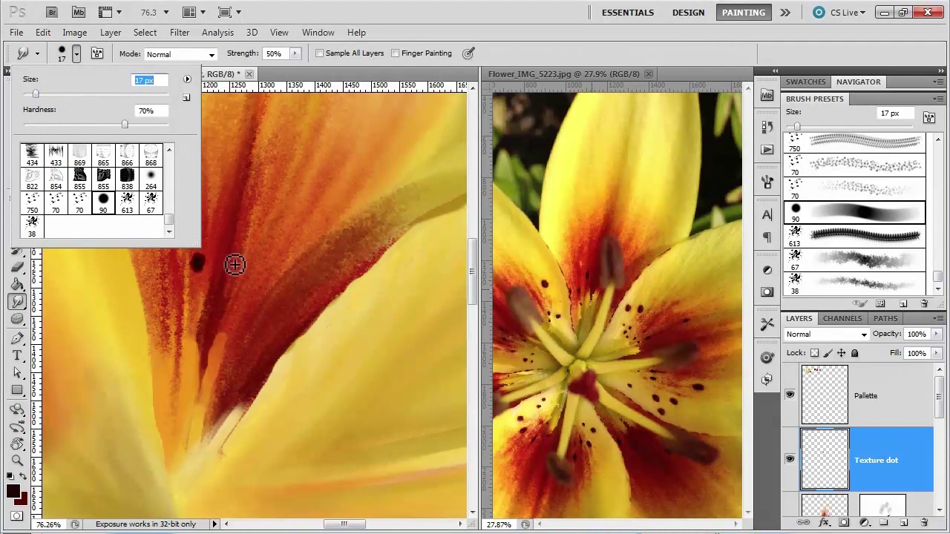
click(296, 53)
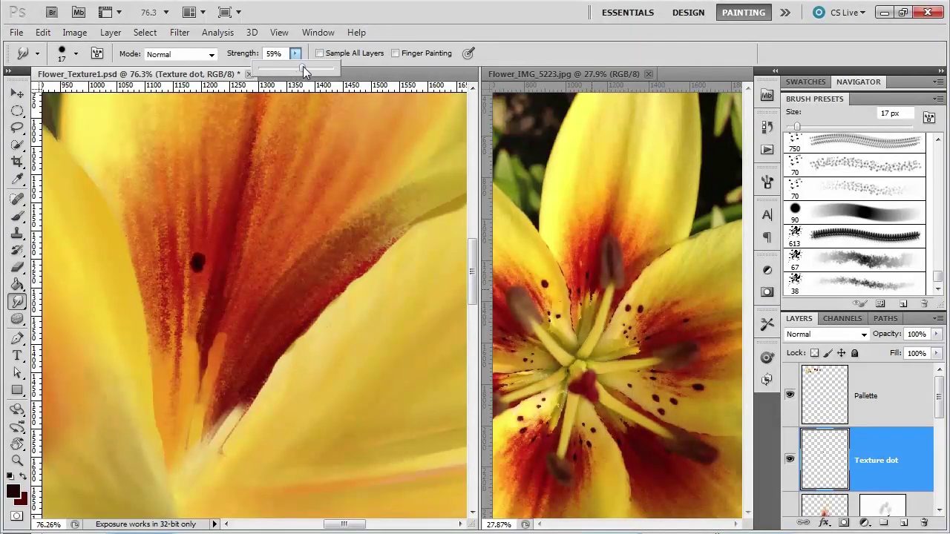
click(390, 18)
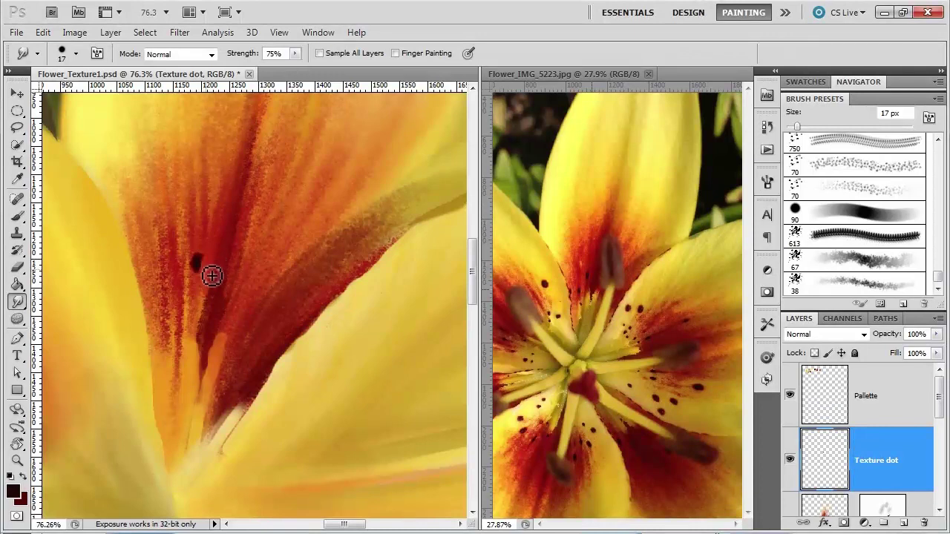
mouse_move(213, 260)
mouse_down()
mouse_move(193, 265)
mouse_move(199, 281)
mouse_move(196, 268)
mouse_move(208, 266)
mouse_up()
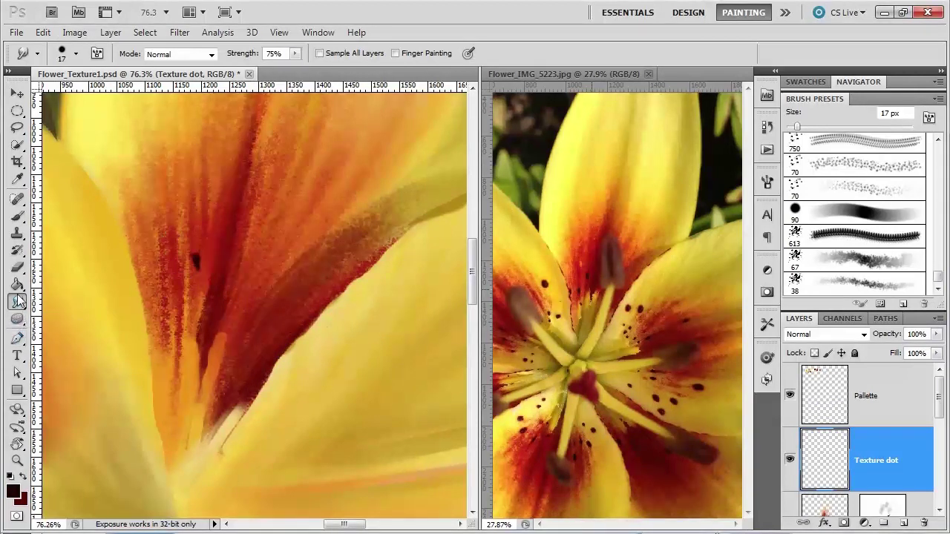
- Paint a second dot below the first one in dark red and deepen it with near-black red
click(18, 217)
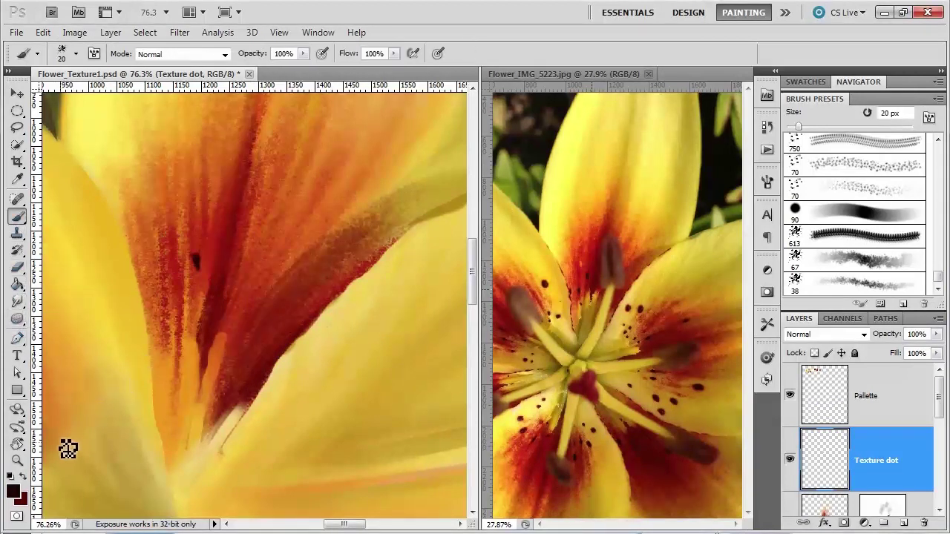
click(23, 477)
drag(184, 326, 183, 322)
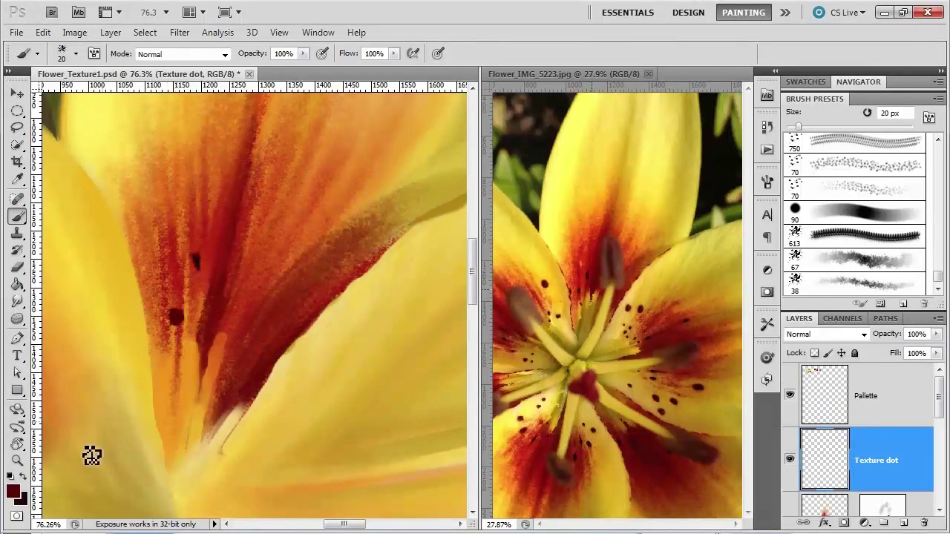
click(22, 476)
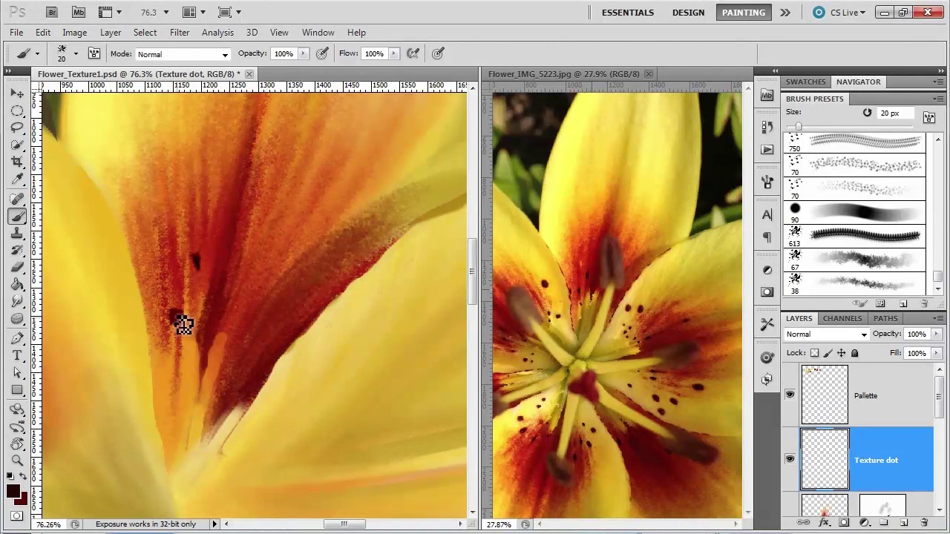
drag(182, 325, 183, 318)
- Paint a third dot on the dark red area at the petal's lower right and smudge it into shape
click(22, 479)
click(276, 330)
click(22, 479)
click(19, 302)
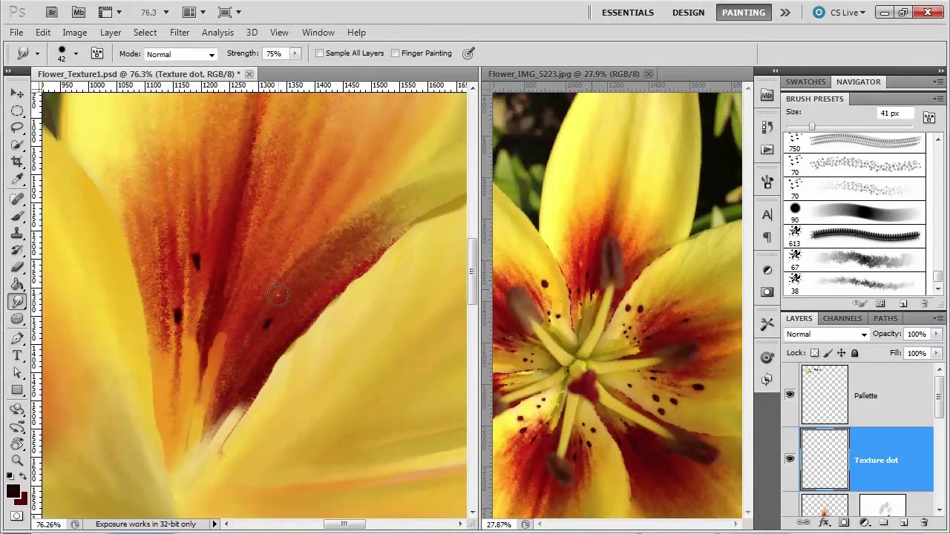
- Examine the painted dots against the reference photo, both at whole-flower scale and close up
click(17, 460)
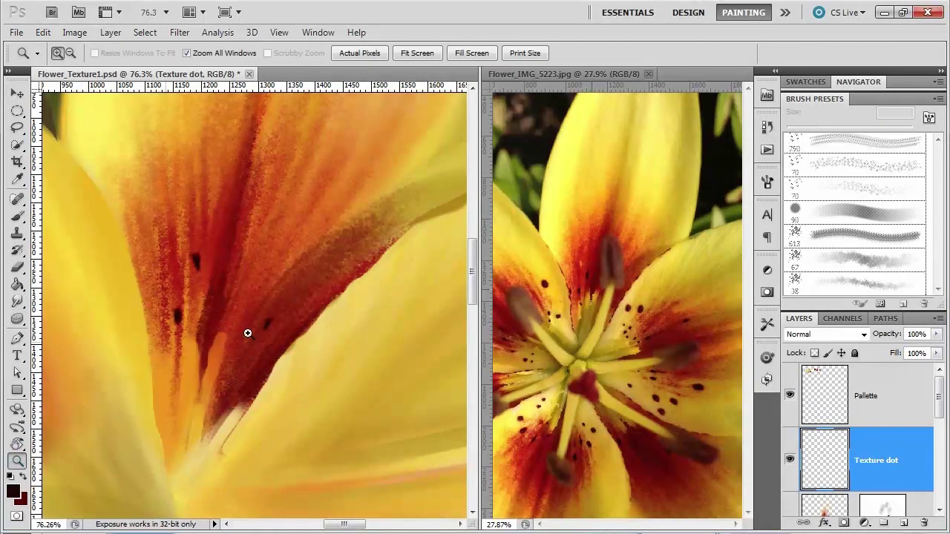
scroll(273, 371, down, 2)
alt+click(289, 383)
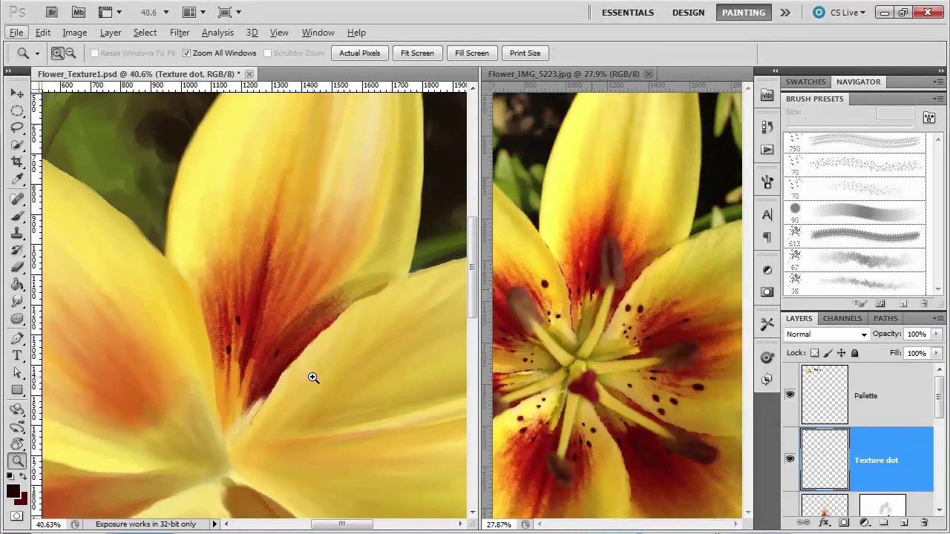
alt+click(311, 377)
alt+click(315, 391)
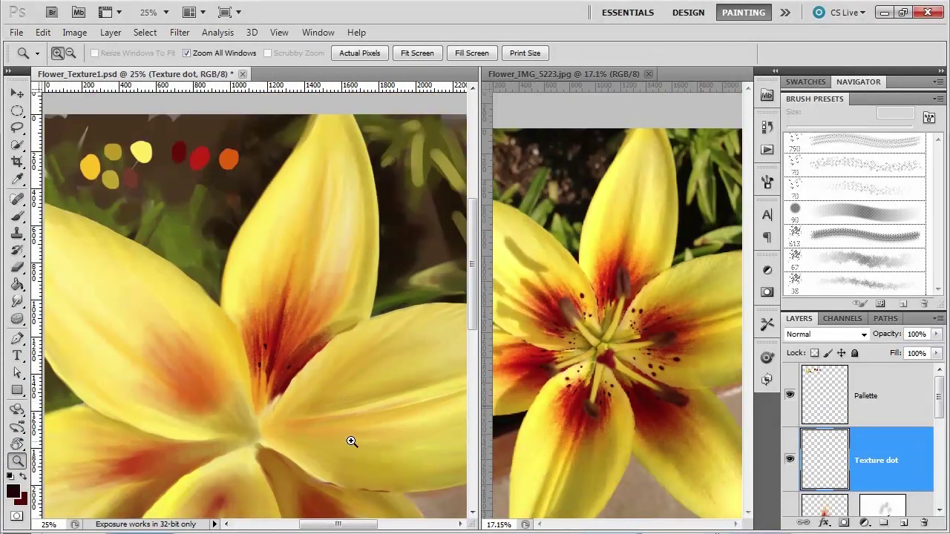
alt+click(286, 372)
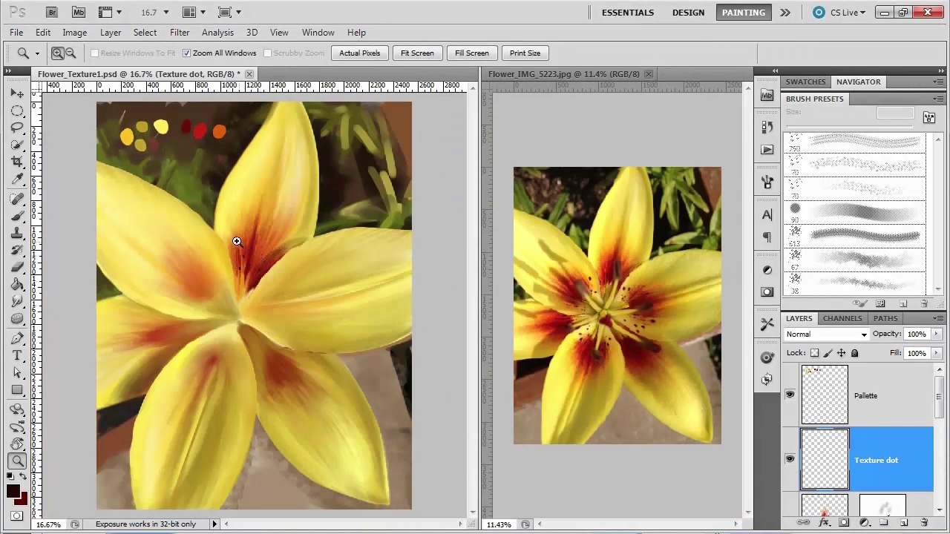
drag(268, 292, 270, 291)
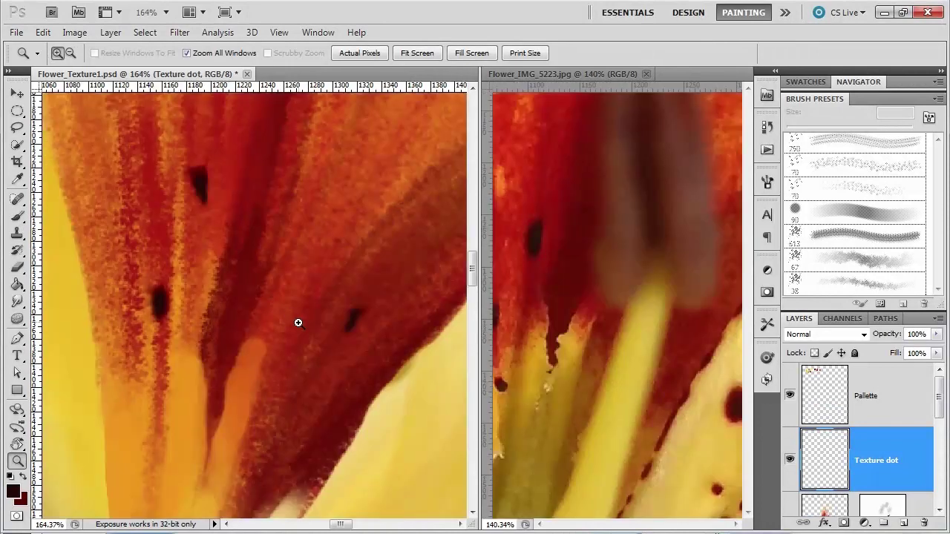
- Touch up the uppermost dot on the upper petal with the Brush and Smudge tools
alt+click(229, 288)
click(17, 217)
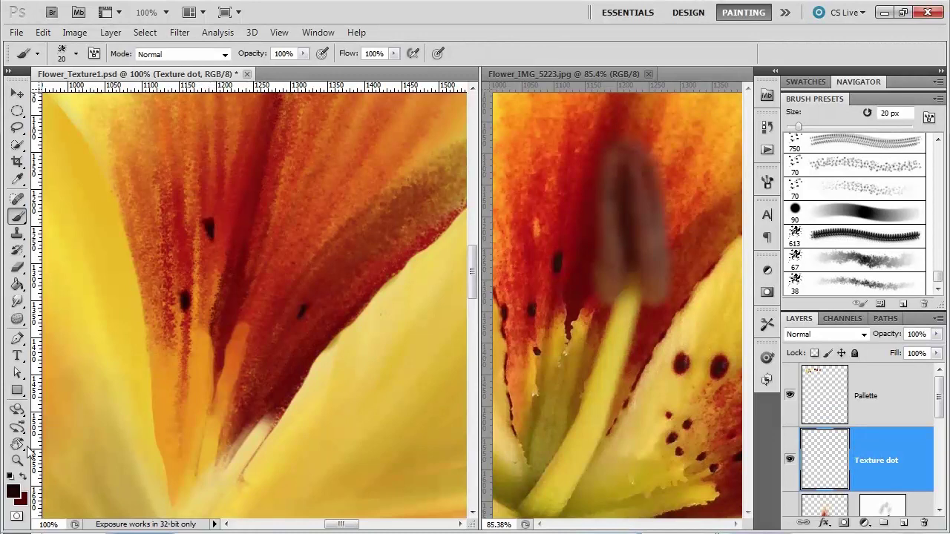
click(22, 478)
click(18, 302)
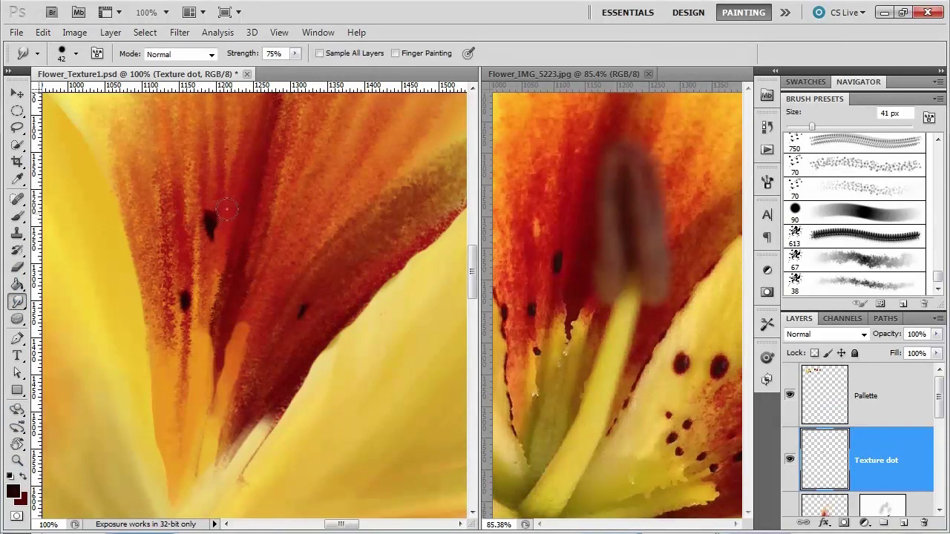
- Paint a larger round dot on the yellow petal at the right in dark red and deepen it with near-black red
scroll(171, 457, down, 3)
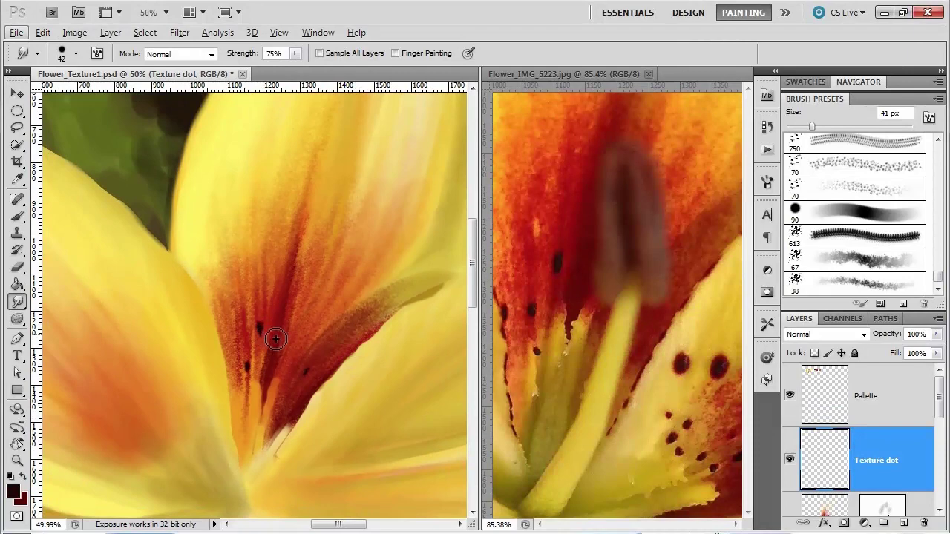
scroll(266, 334, up, 4)
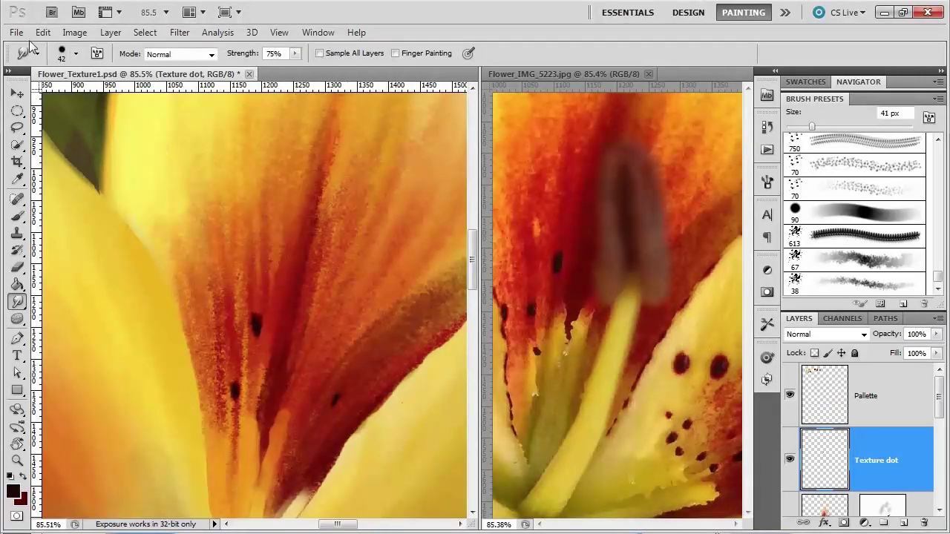
scroll(291, 320, down, 3)
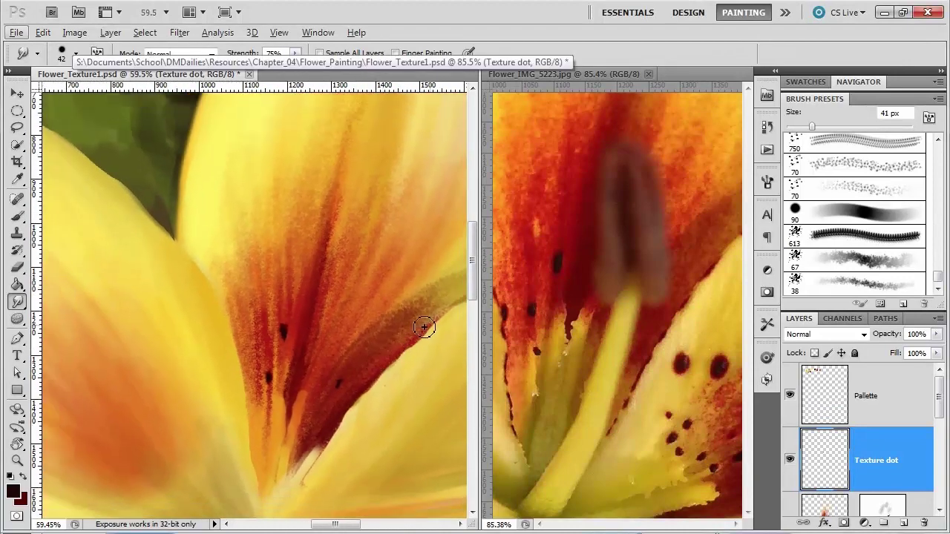
scroll(379, 334, up, 1)
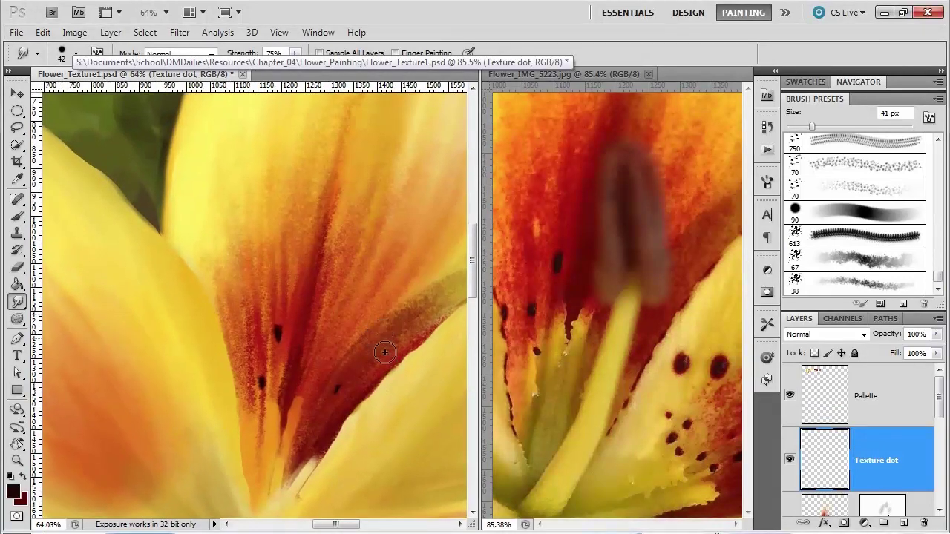
drag(376, 355, 322, 316)
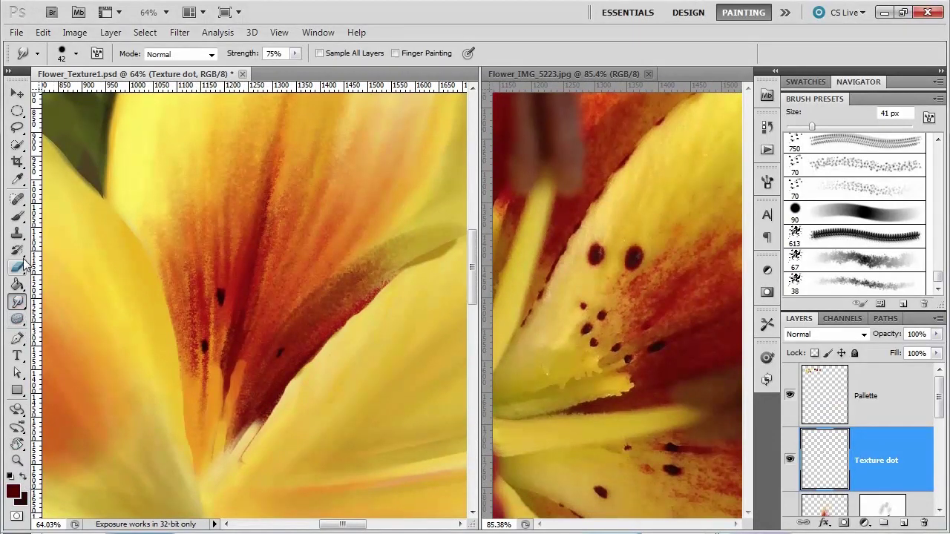
click(17, 216)
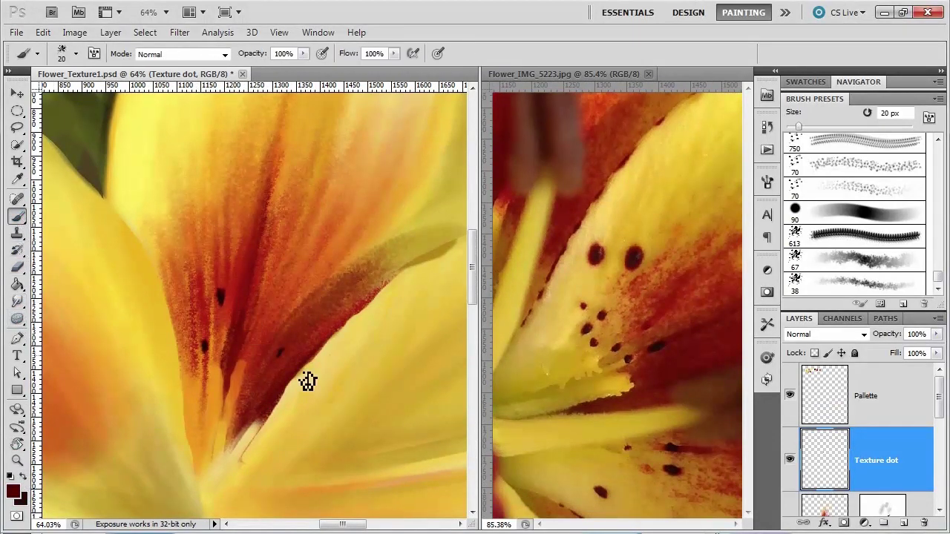
click(347, 381)
drag(349, 382, 353, 387)
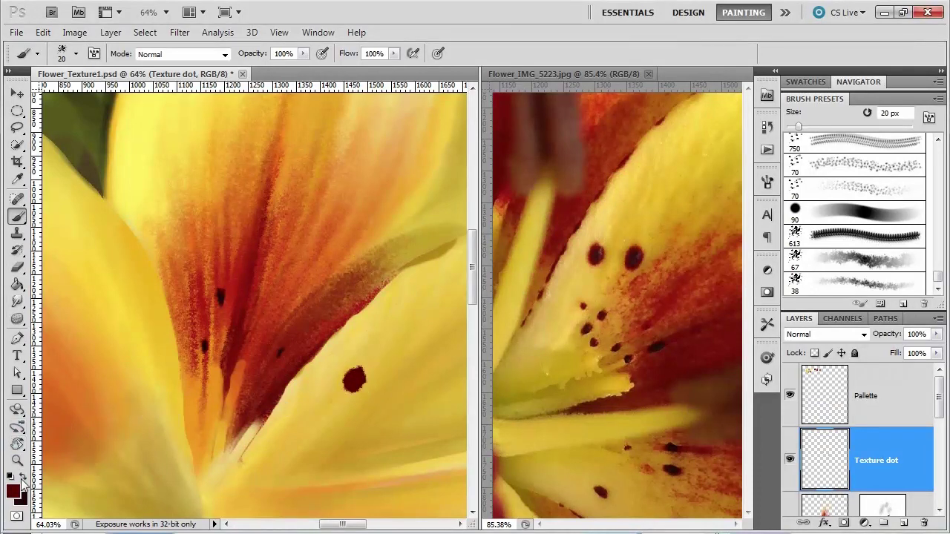
click(22, 477)
drag(357, 394, 367, 379)
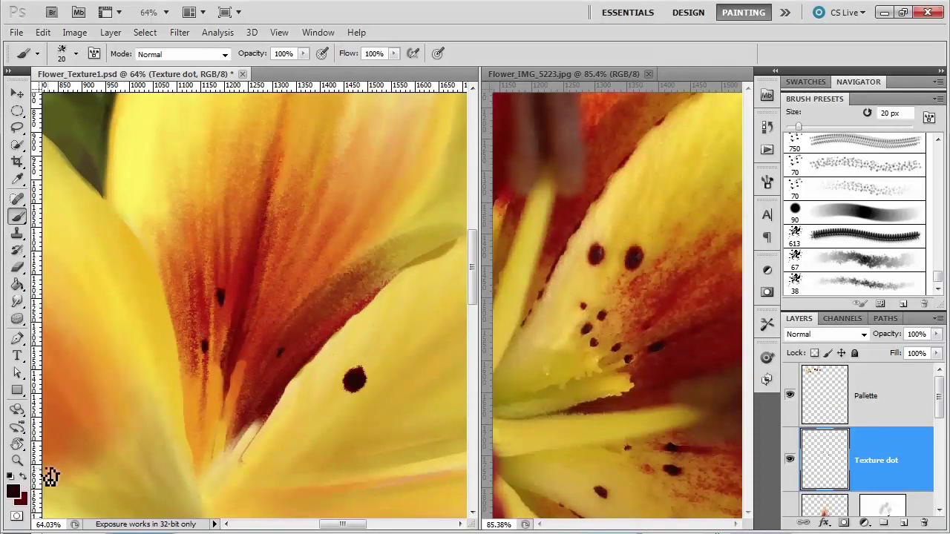
- Set the foreground color to the pale cream e6dbc2
click(15, 497)
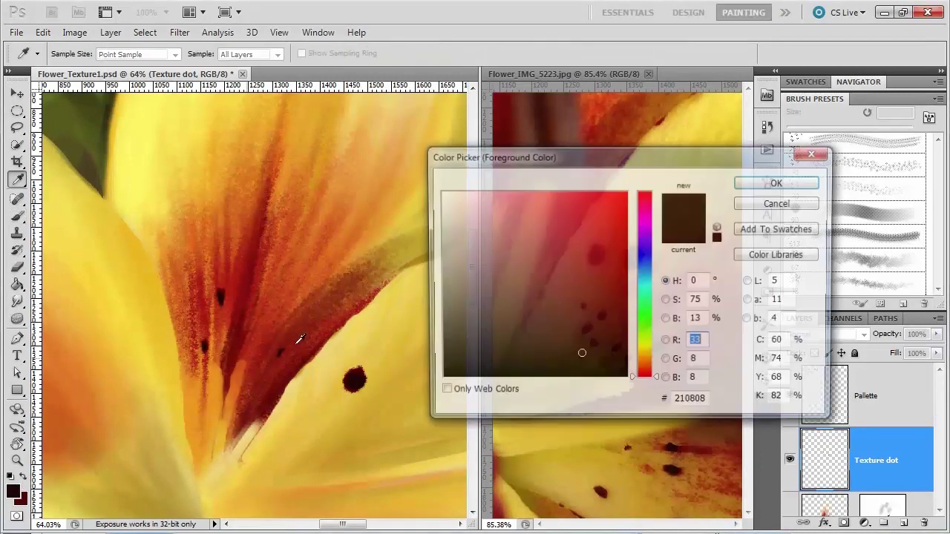
mouse_move(583, 349)
mouse_down()
mouse_move(505, 275)
mouse_move(487, 216)
mouse_move(467, 209)
mouse_up()
drag(644, 377, 644, 358)
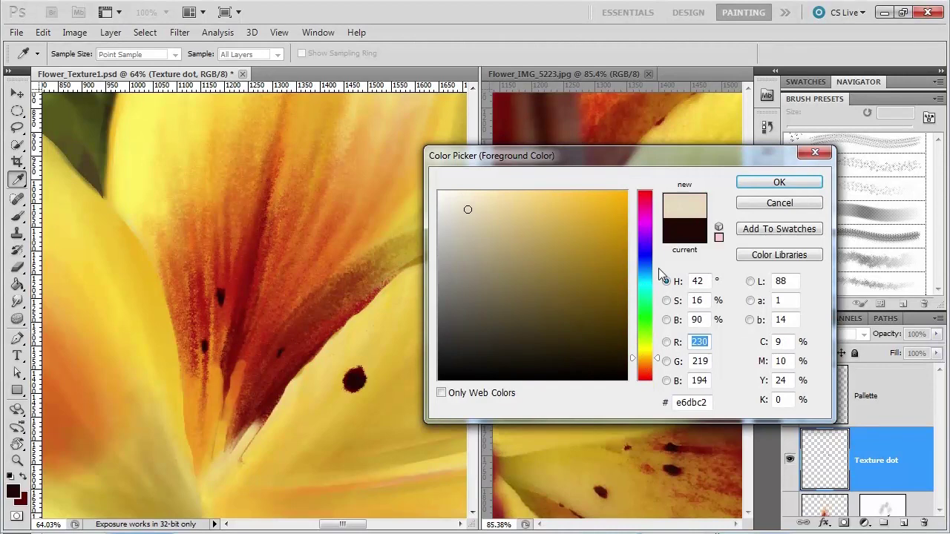
click(779, 181)
- Resize the textured brush to 34 px and save it as a new brush preset
key(b)
key(bracketleft)
key(bracketleft)
key(bracketleft)
key(bracketleft)
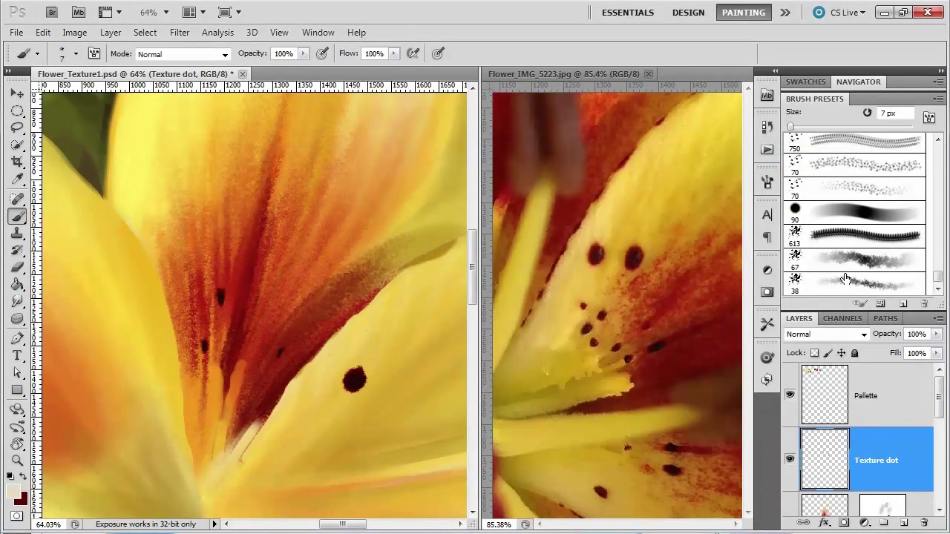
key(bracketright)
key(bracketright)
key(bracketright)
key(bracketright)
key(bracketright)
key(bracketright)
key(bracketright)
click(938, 99)
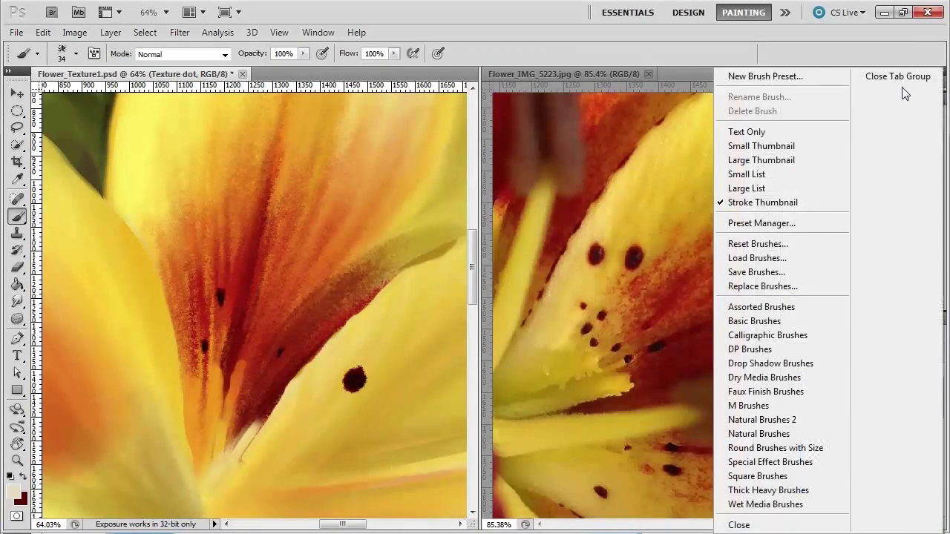
click(788, 75)
- Paint a small cream highlight on the right petal's dot using the 38 px textured preset reduced to 22 px, and smudge it
click(858, 268)
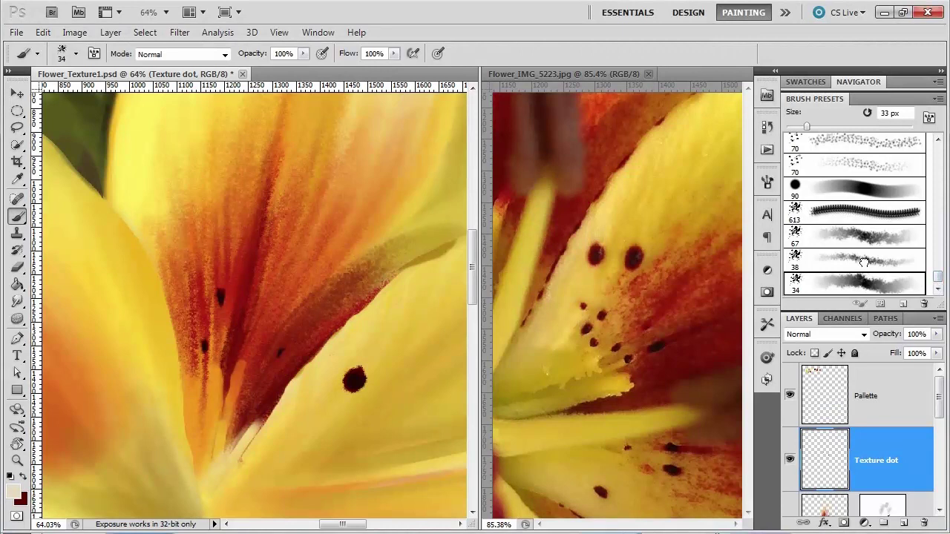
click(864, 261)
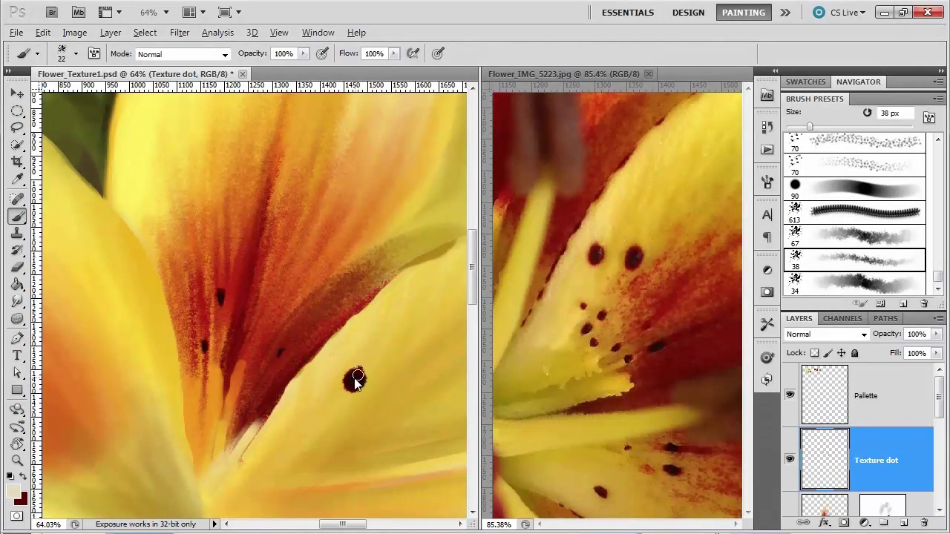
key(bracketleft)
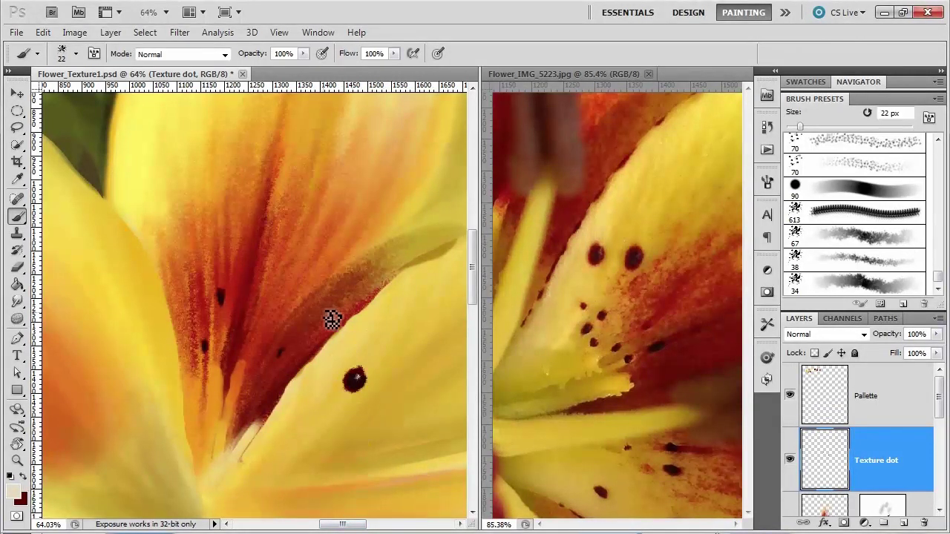
click(17, 300)
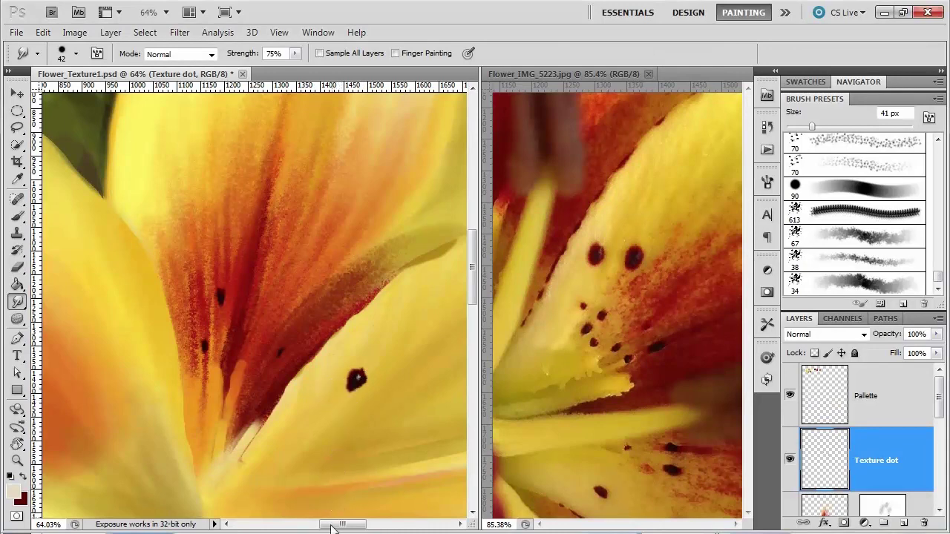
- Examine the highlighted dot against the reference photo, both at whole-flower scale and closer up
scroll(320, 530, down, 1)
click(17, 460)
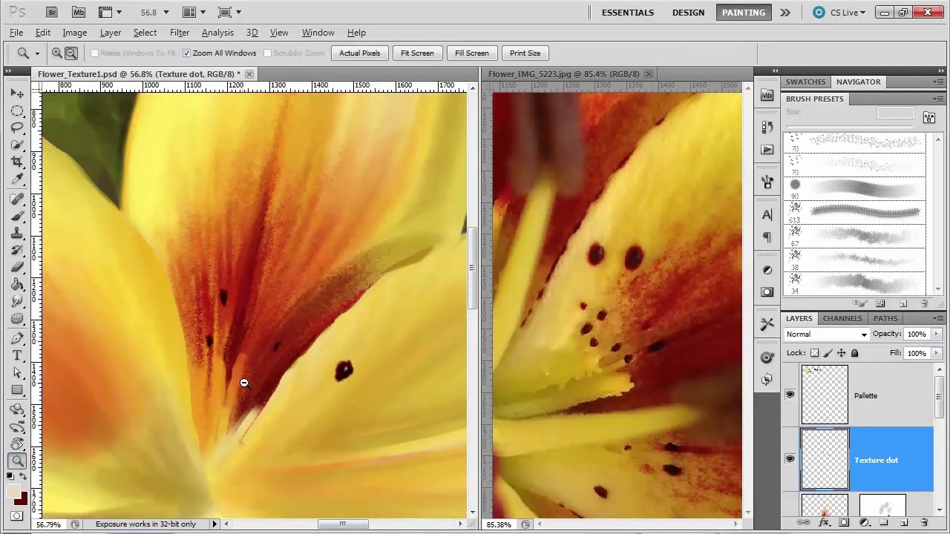
alt+click(238, 384)
alt+click(317, 425)
alt+click(307, 434)
alt+click(314, 451)
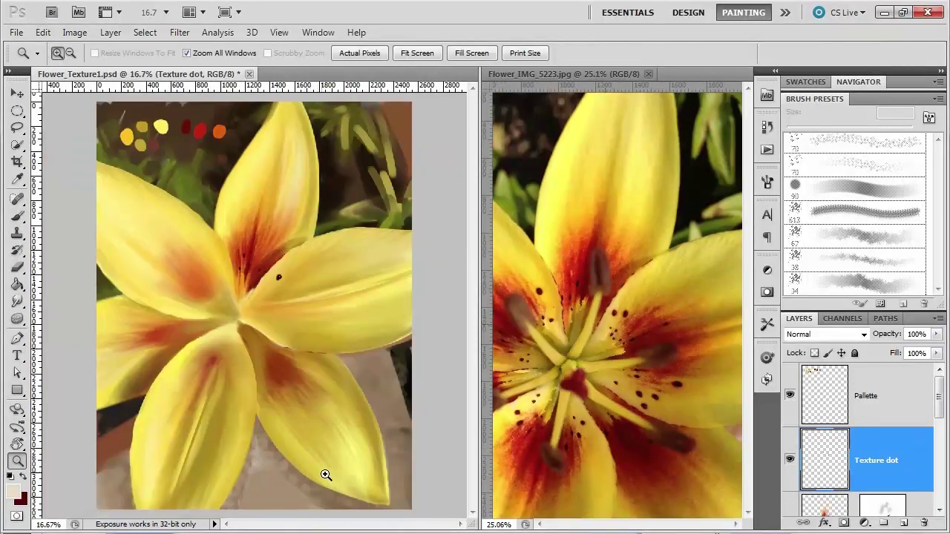
alt+click(275, 313)
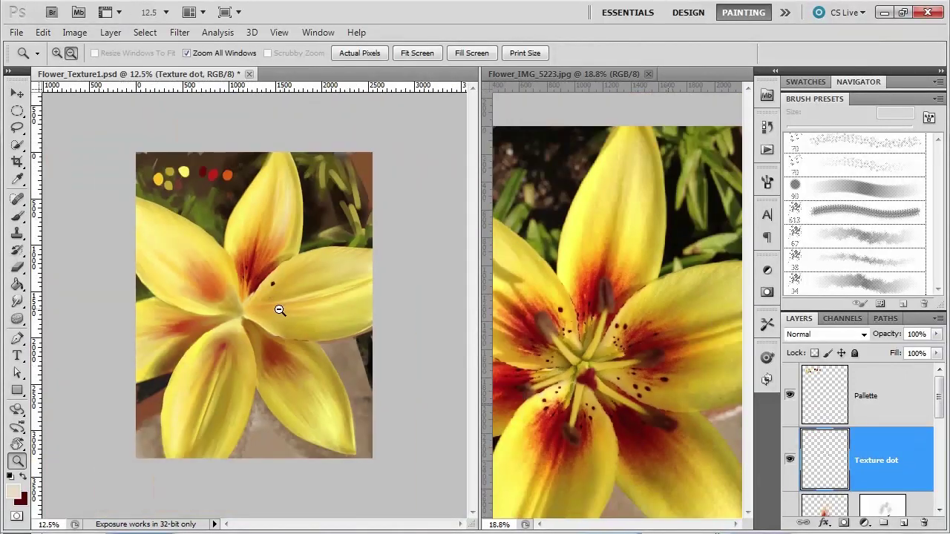
click(271, 303)
click(290, 314)
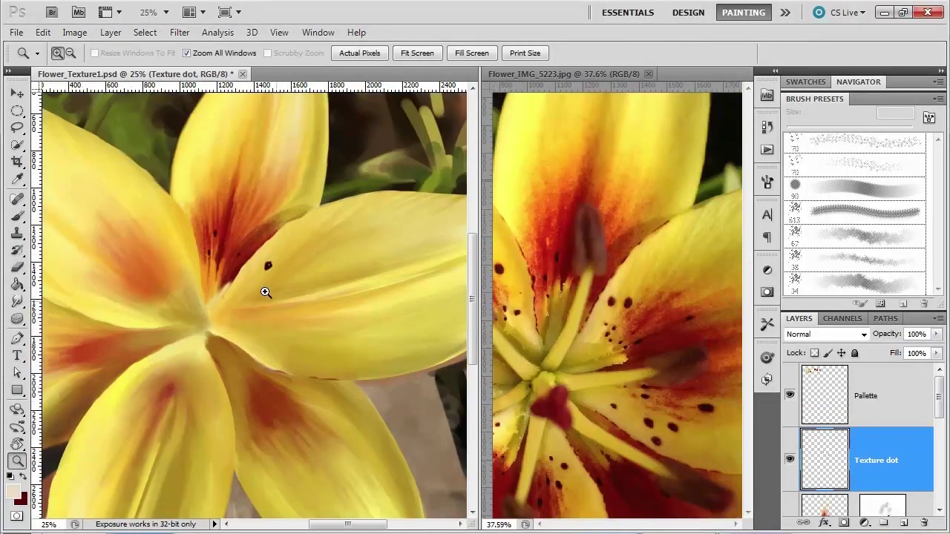
click(267, 293)
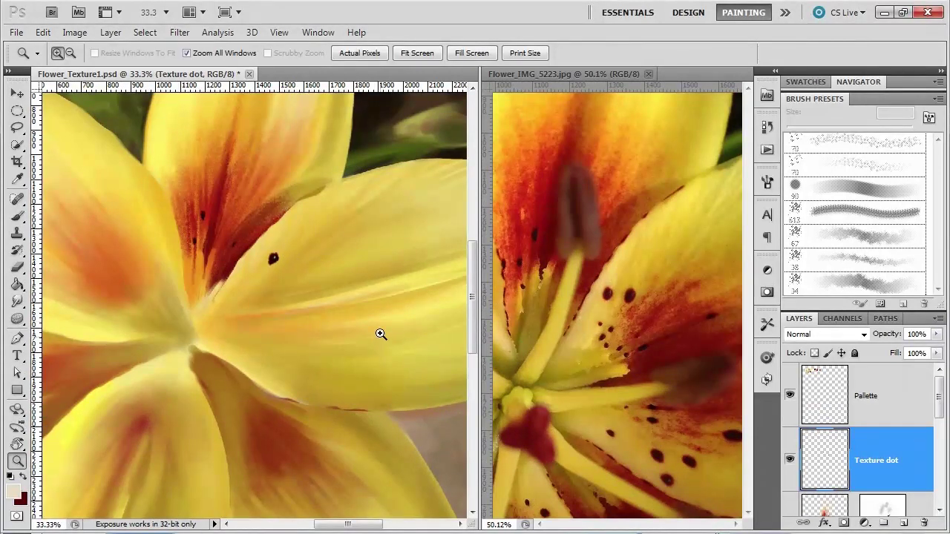